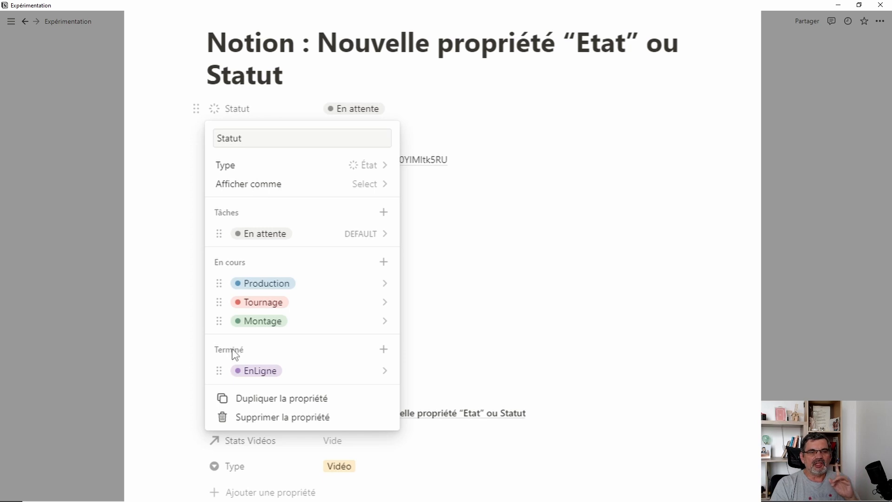
Check which groups the EnLigne option of the Statut property can be assigned to, leaving its group as is
left_click(386, 372)
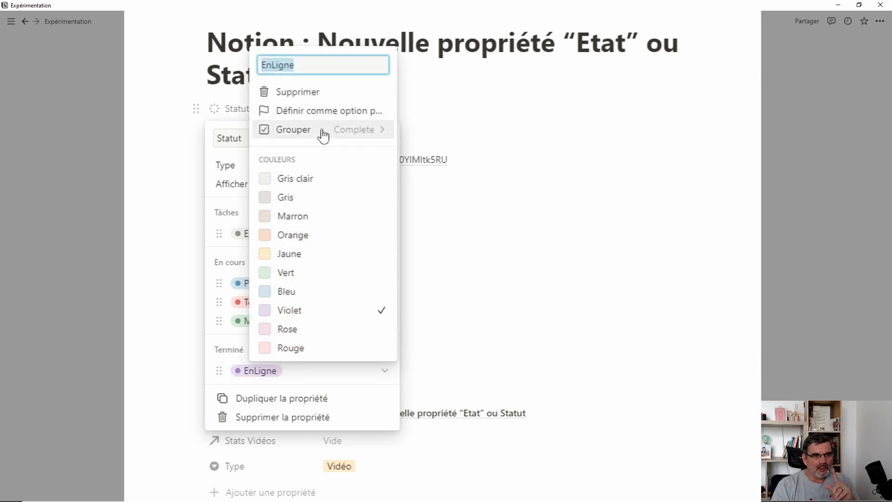
left_click(354, 132)
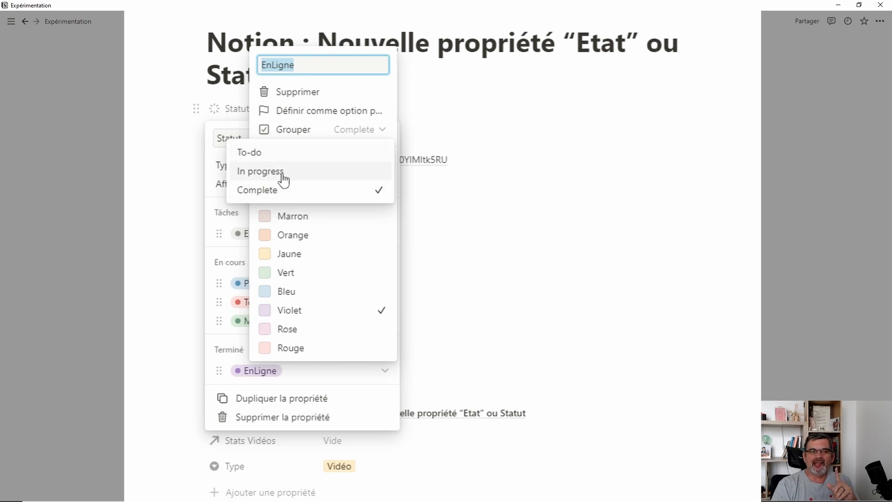
left_click(209, 241)
left_click(239, 211)
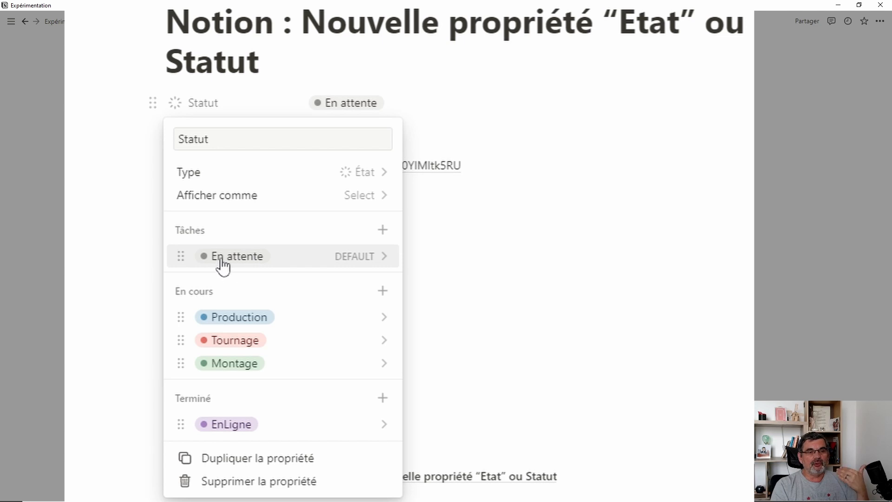
Add an option "Idée" to the Tâches group of the Statut property and make it the default status
left_click(383, 230)
type("Idée")
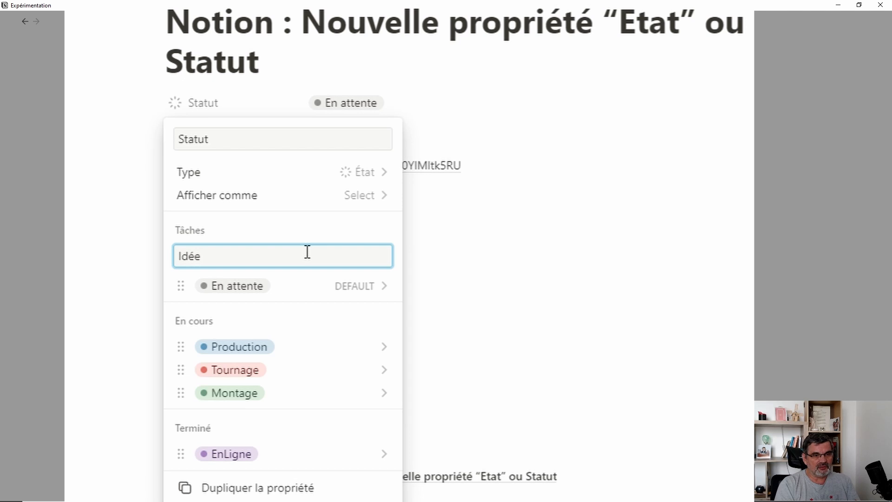
key("Return")
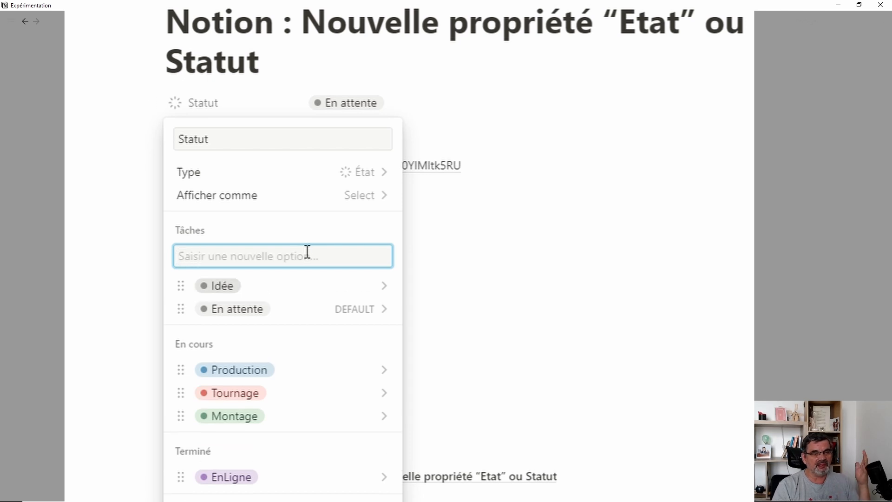
left_click(383, 292)
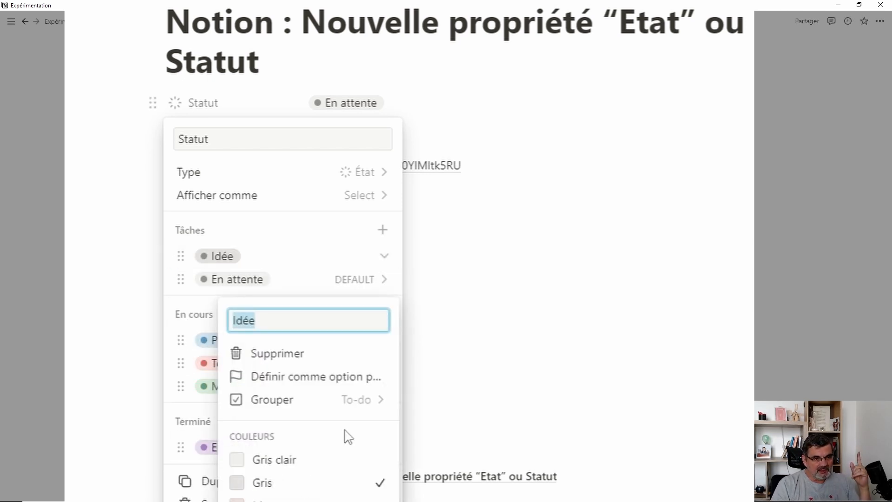
left_click(308, 375)
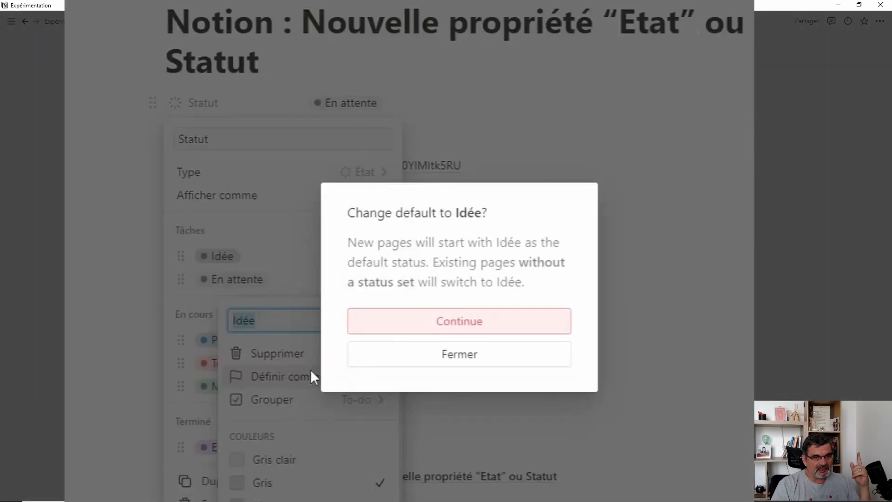
left_click(456, 321)
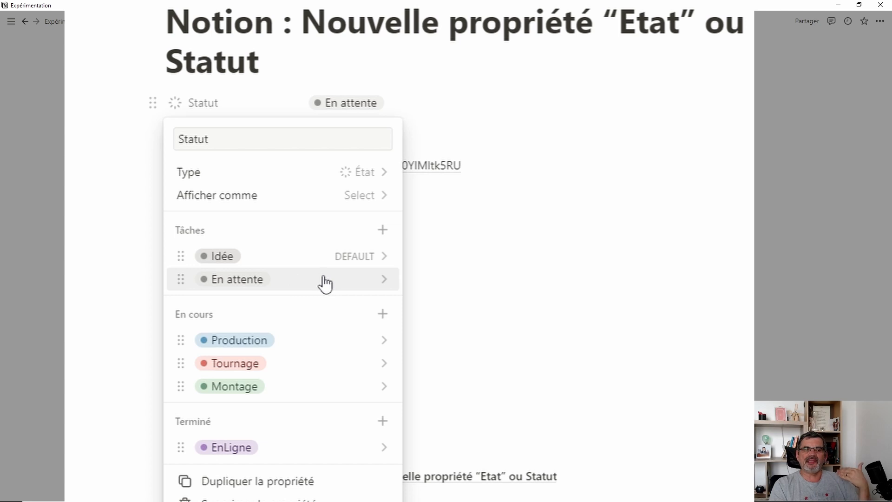
Colour the Idée option yellow (Jaune) and return to the Expérimentation page
left_click(380, 258)
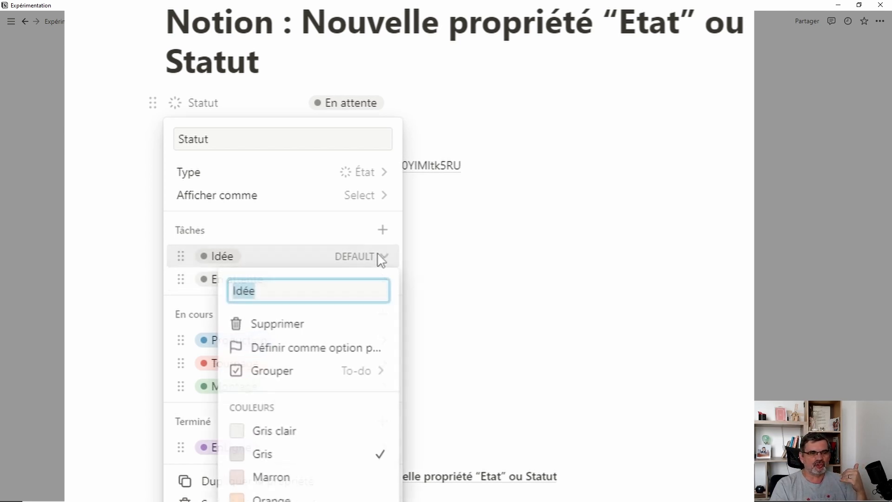
left_click(272, 501)
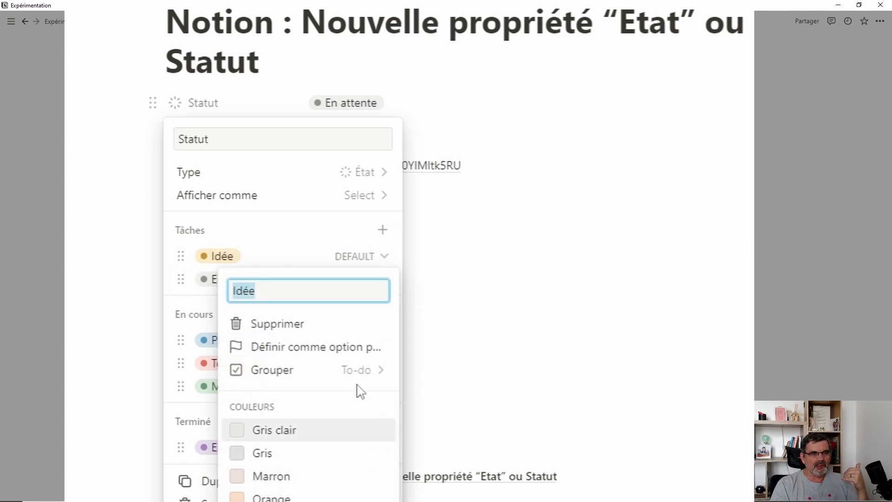
left_click(280, 238)
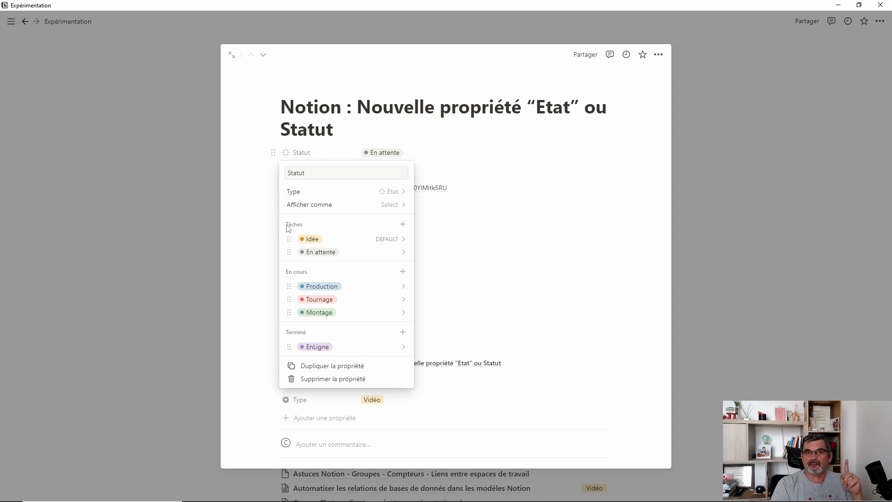
left_click(247, 285)
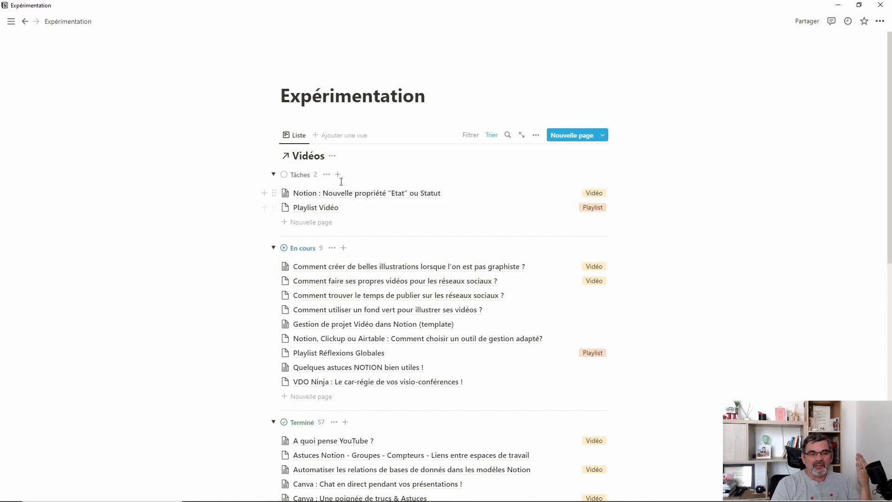
Look through the Vidéos list in its Tâches, En cours and Terminé groups
scroll(682, 227, "down", 1)
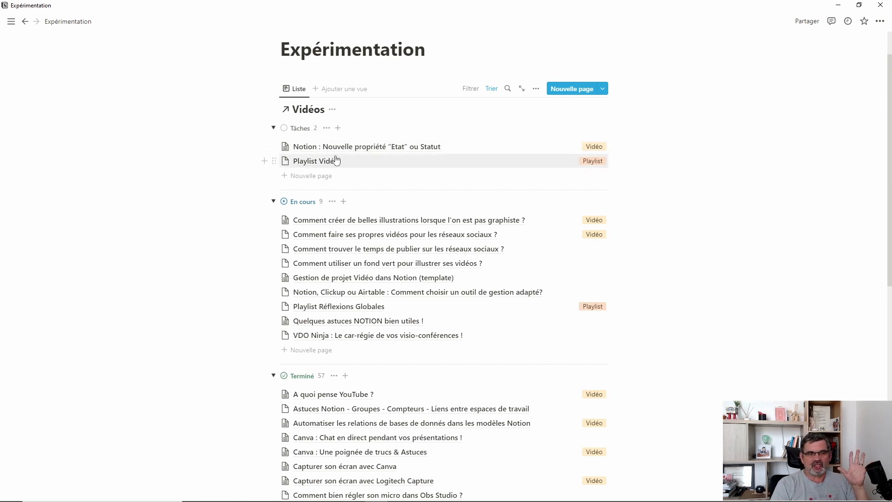
scroll(309, 149, "down", 2)
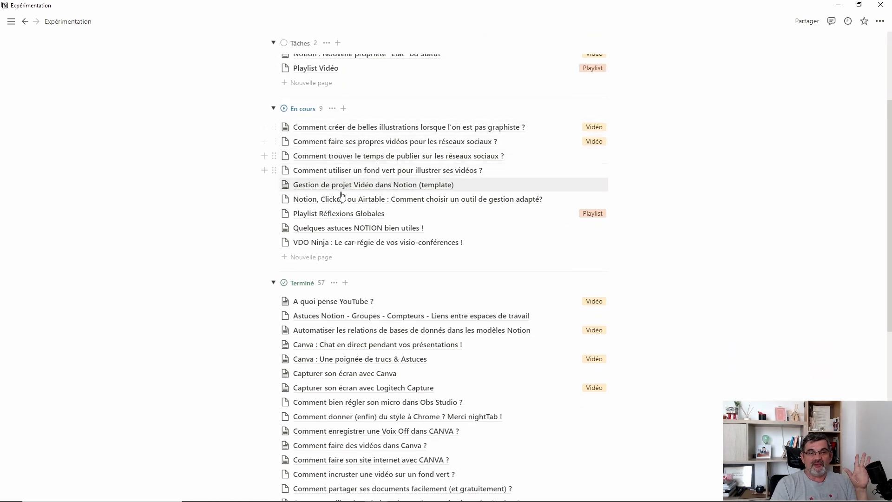
scroll(325, 243, "down", 4)
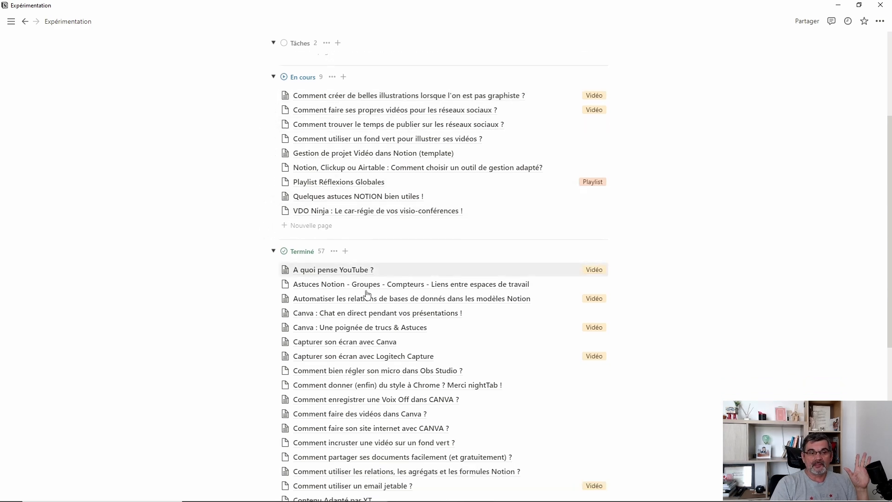
scroll(357, 260, "up", 7)
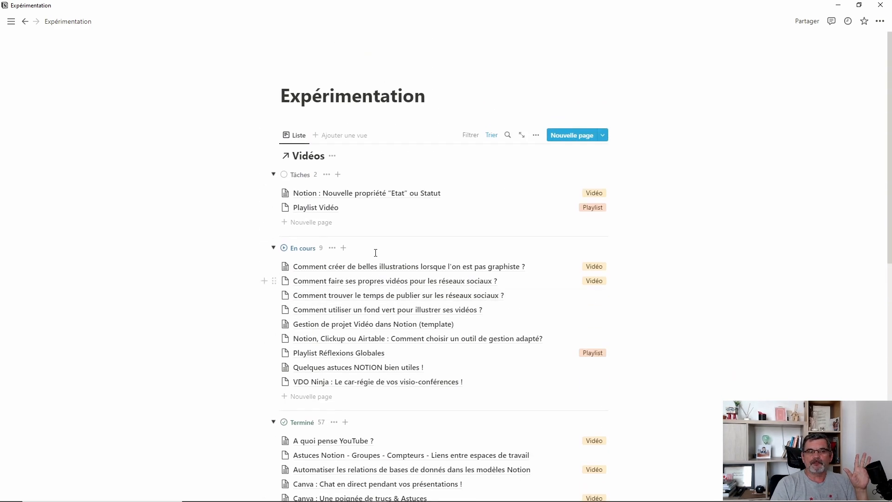
scroll(396, 249, "down", 2)
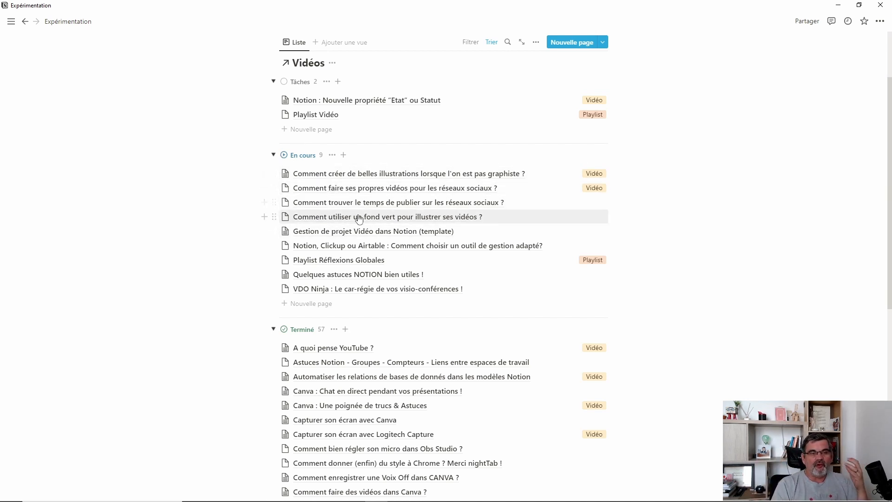
scroll(361, 209, "down", 2)
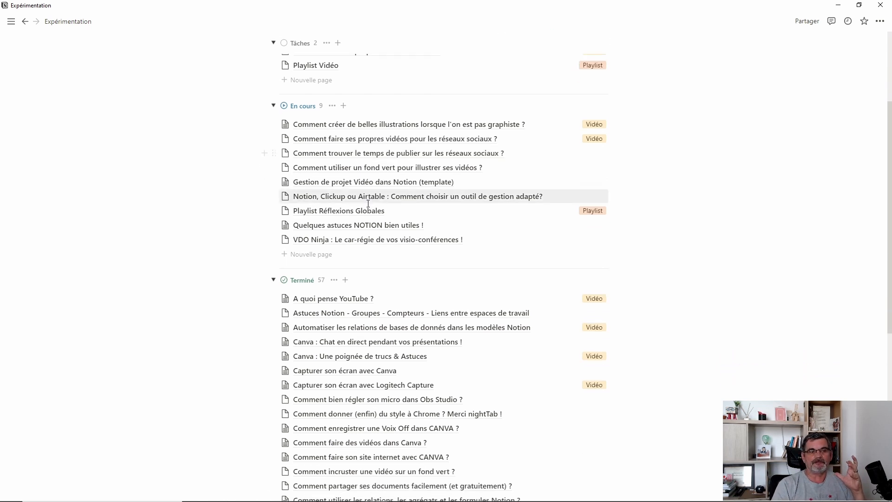
scroll(415, 199, "down", 3)
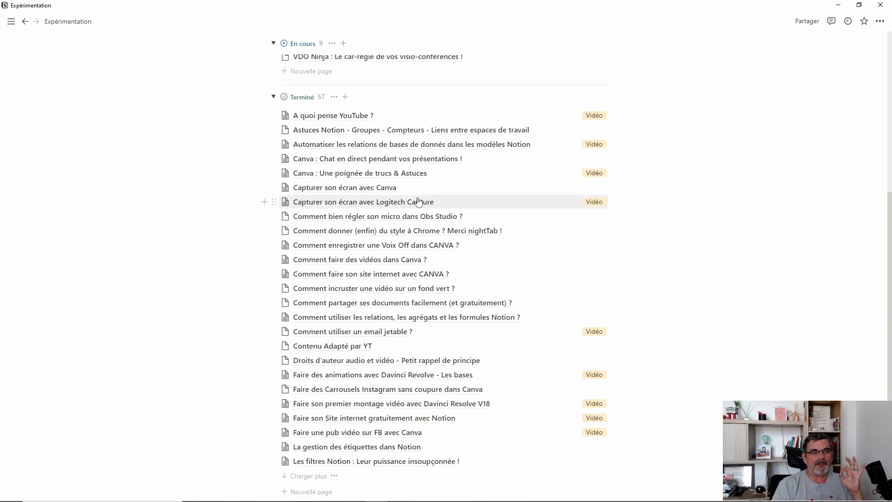
scroll(437, 187, "up", 7)
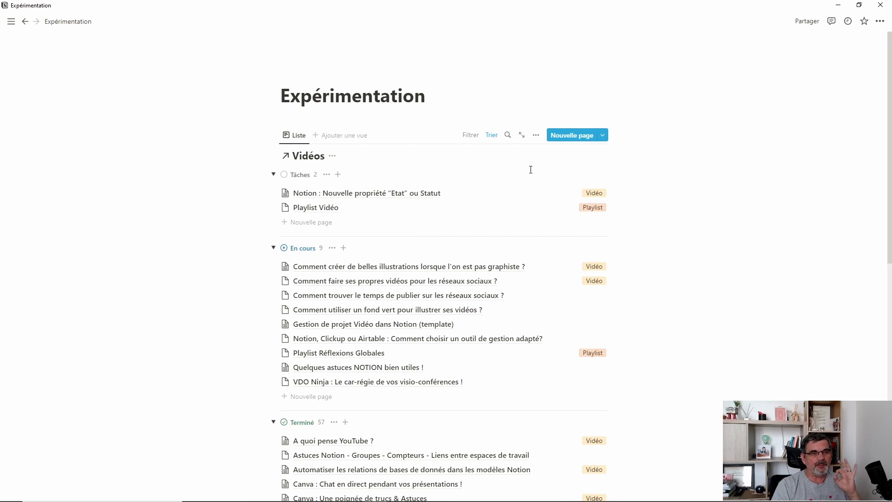
Set the Vidéos list's Statut grouping (État par) to Option instead of Grouper
left_click(537, 136)
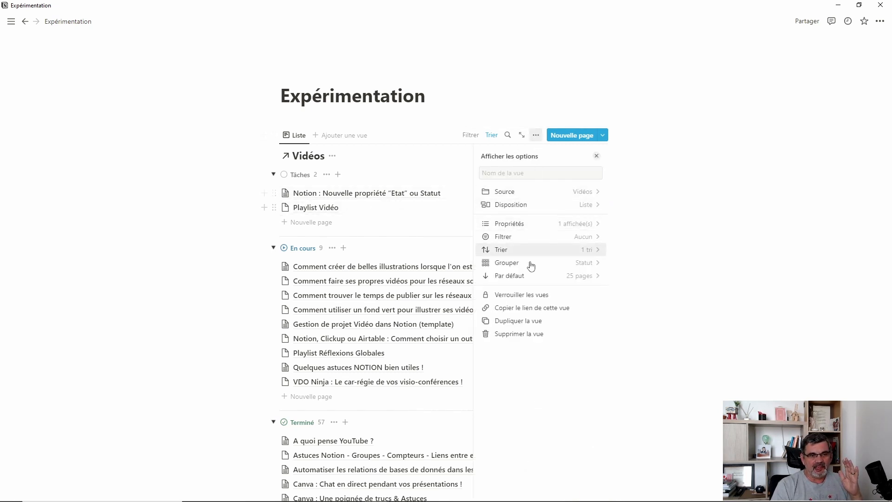
left_click(514, 263)
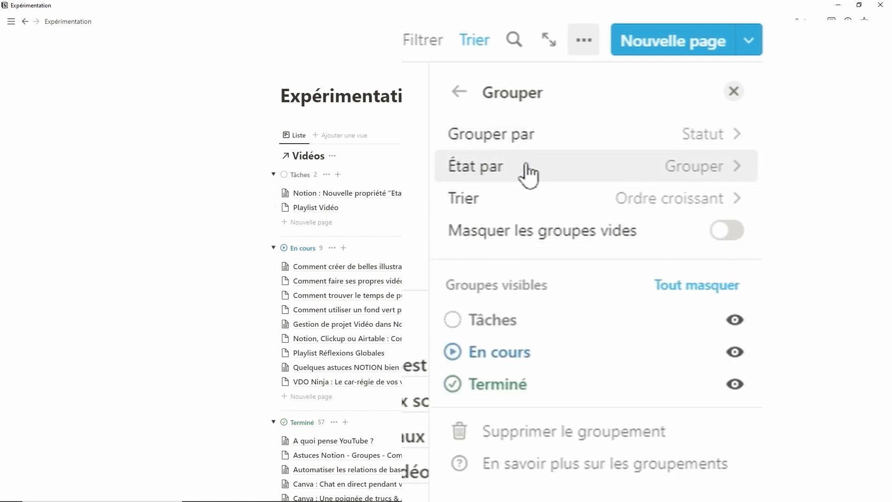
left_click(690, 163)
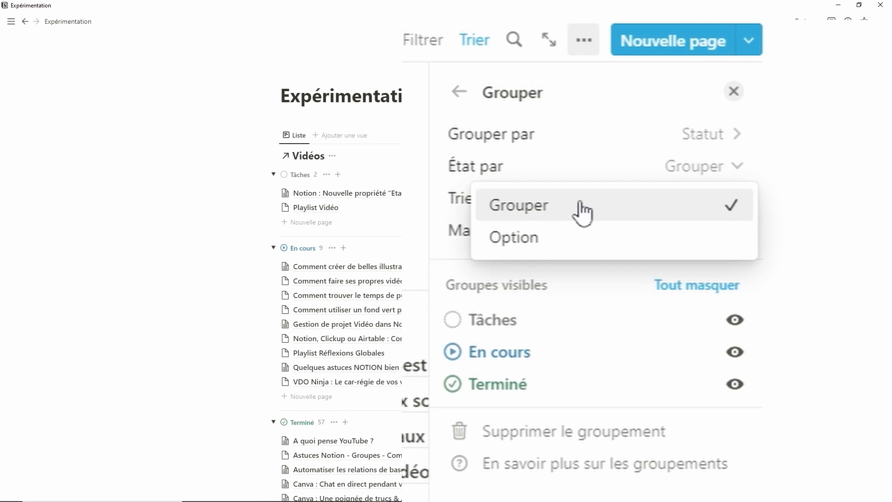
left_click(530, 241)
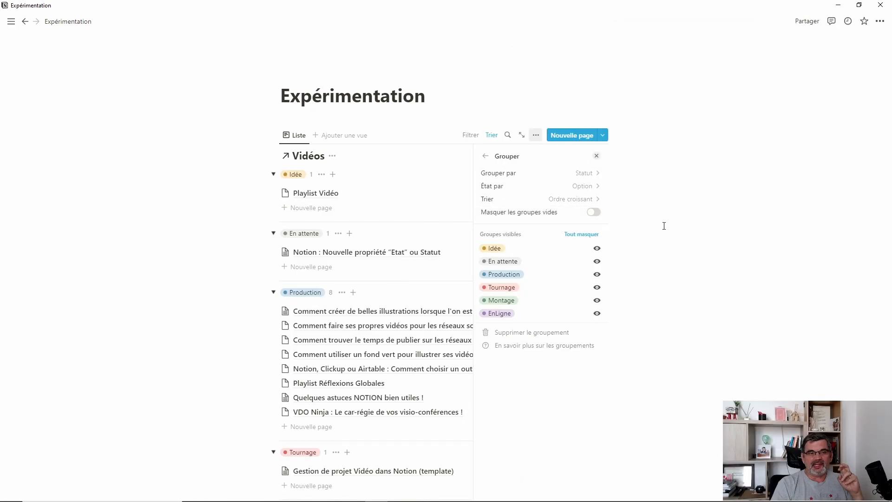
left_click(191, 199)
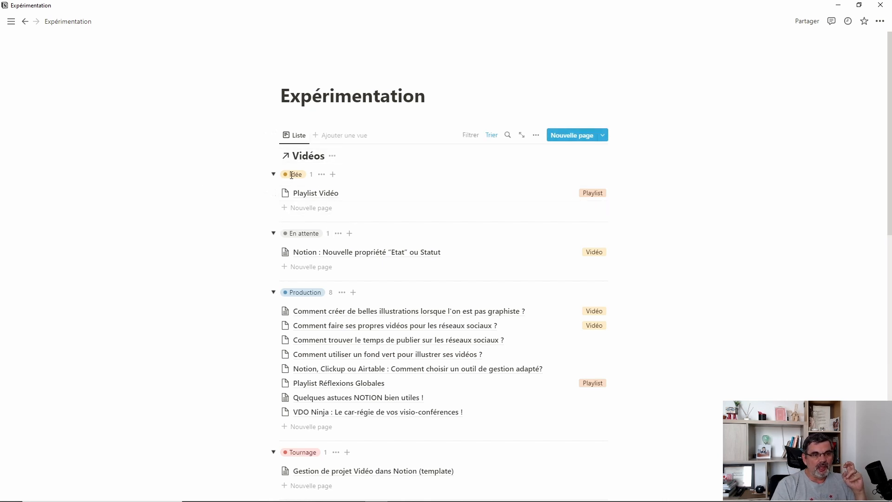
Add a new empty view of the Vidéos database to the page with the Kanban layout
scroll(312, 218, "down", 3)
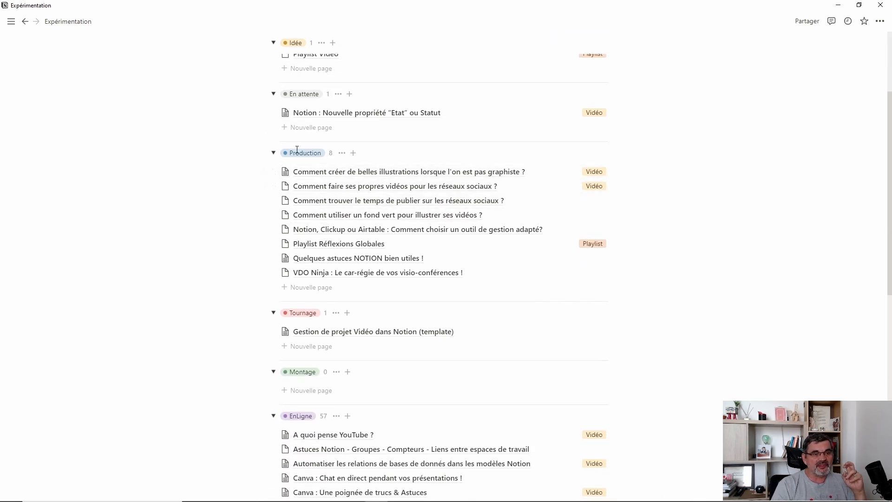
scroll(298, 292, "down", 4)
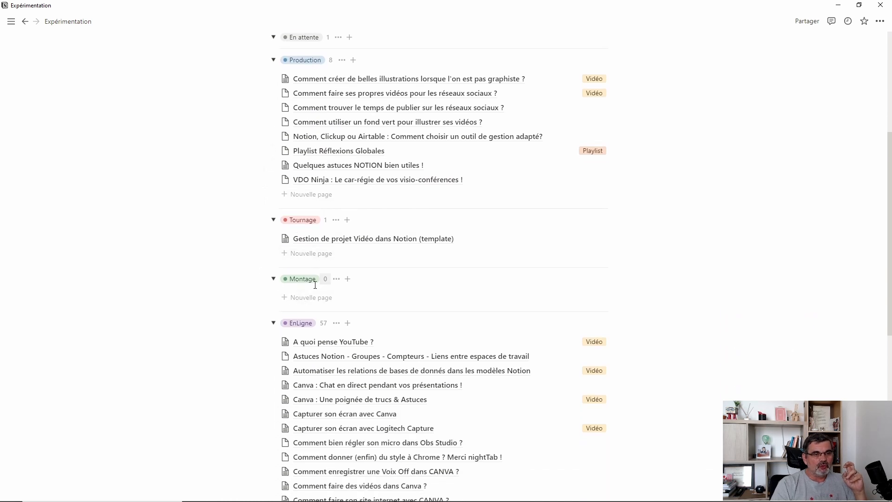
scroll(303, 269, "down", 4)
scroll(384, 214, "up", 9)
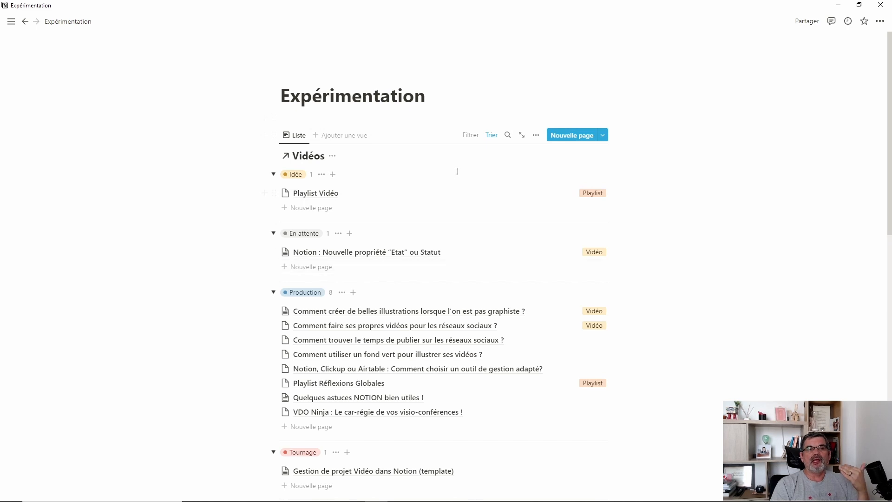
left_click(339, 139)
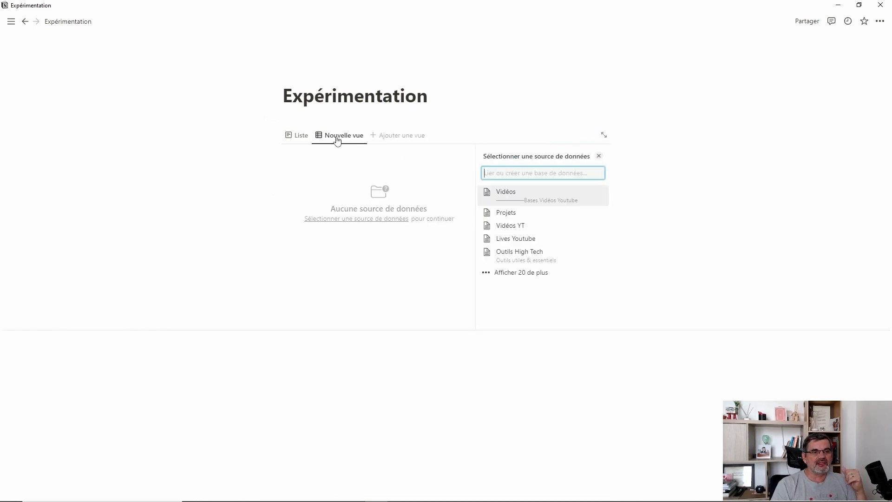
left_click(511, 195)
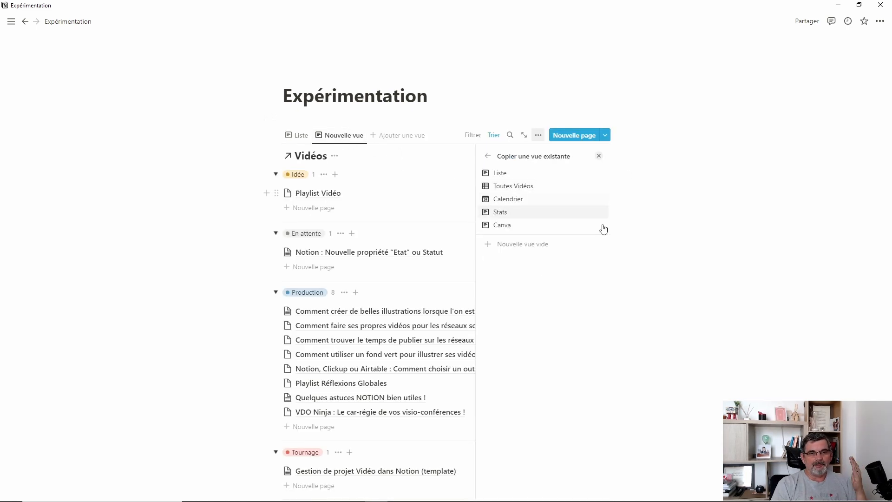
left_click(522, 244)
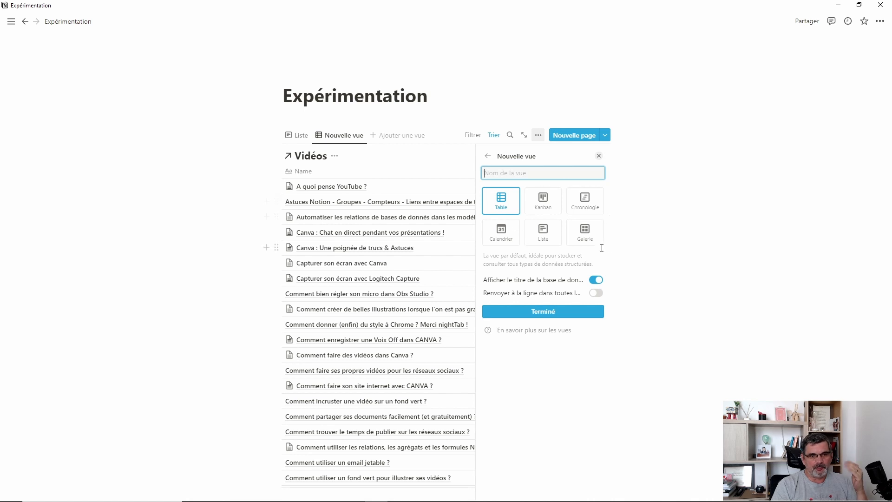
left_click(543, 199)
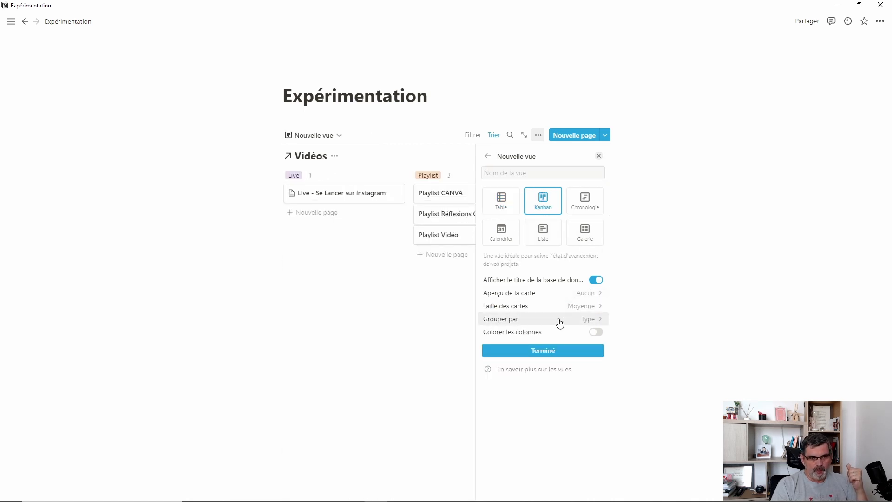
Group the Kanban board by Statut, with État par set to Grouper instead of Option
left_click(578, 319)
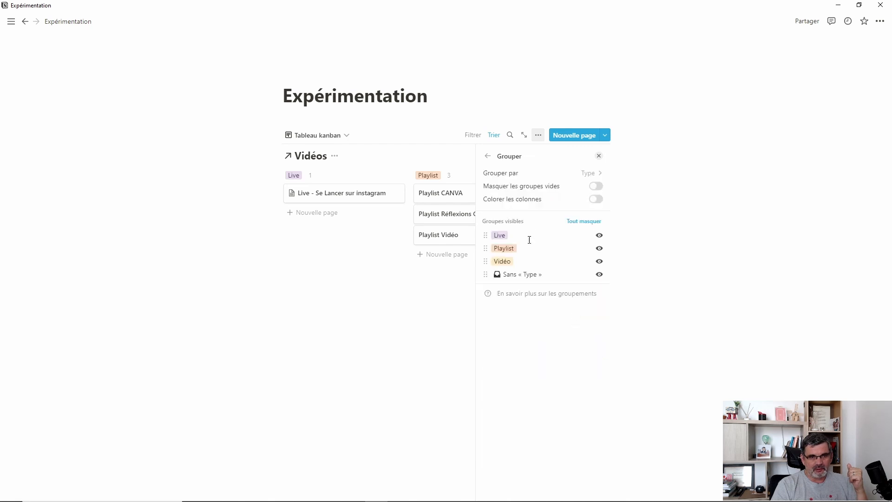
left_click(587, 172)
left_click(507, 205)
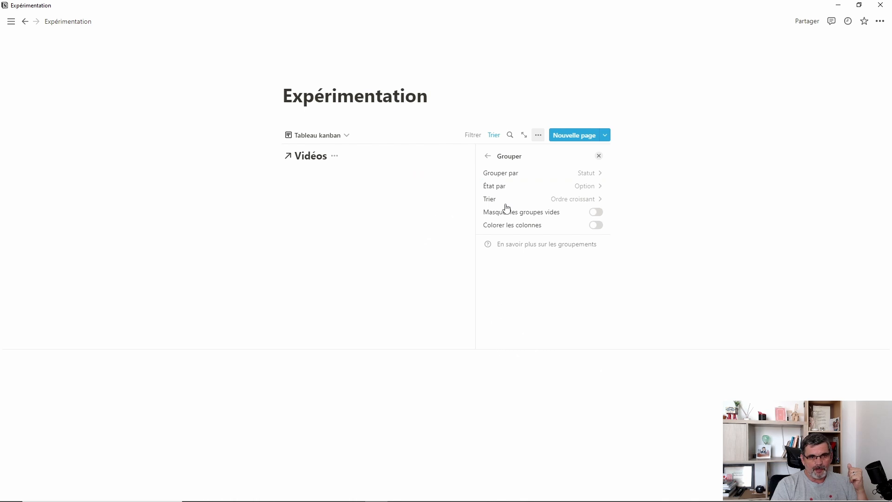
left_click(579, 185)
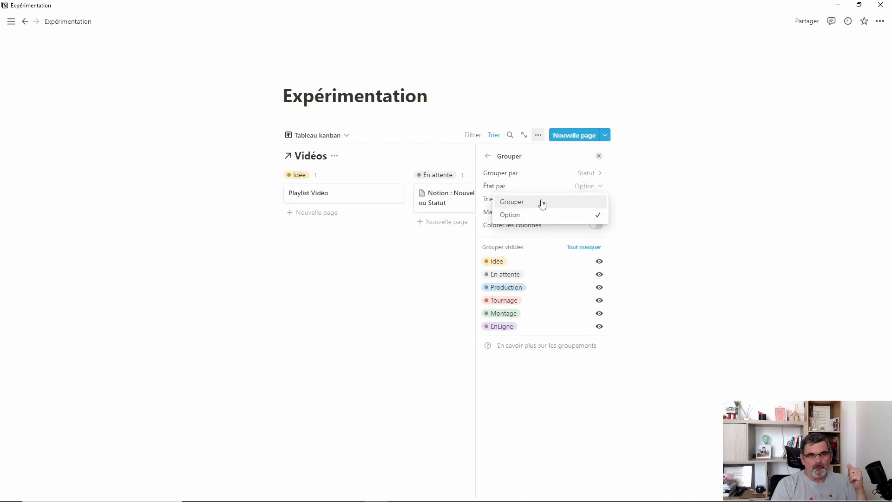
left_click(544, 202)
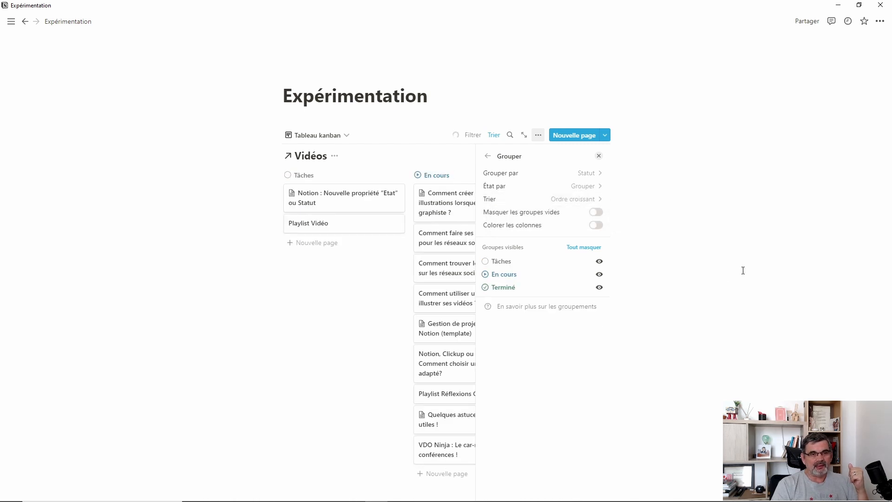
left_click(600, 155)
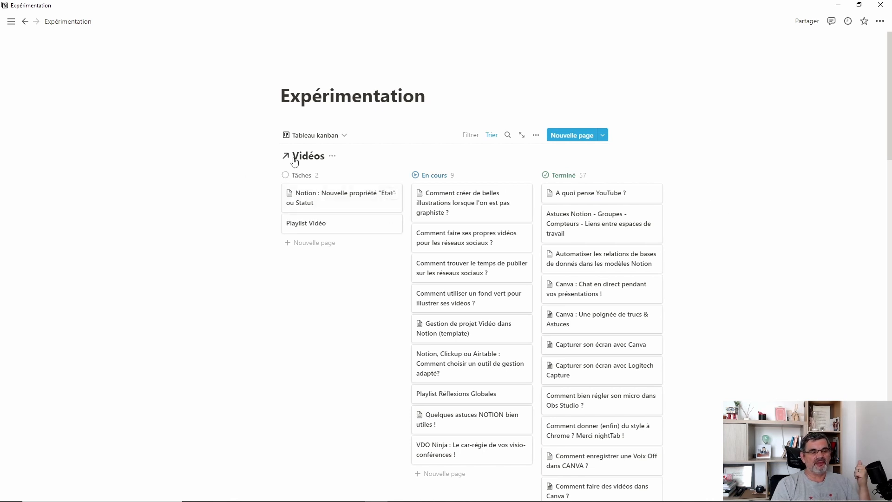
Filter the Kanban board by Statut so that it includes the whole En cours group
scroll(481, 279, "down", 5)
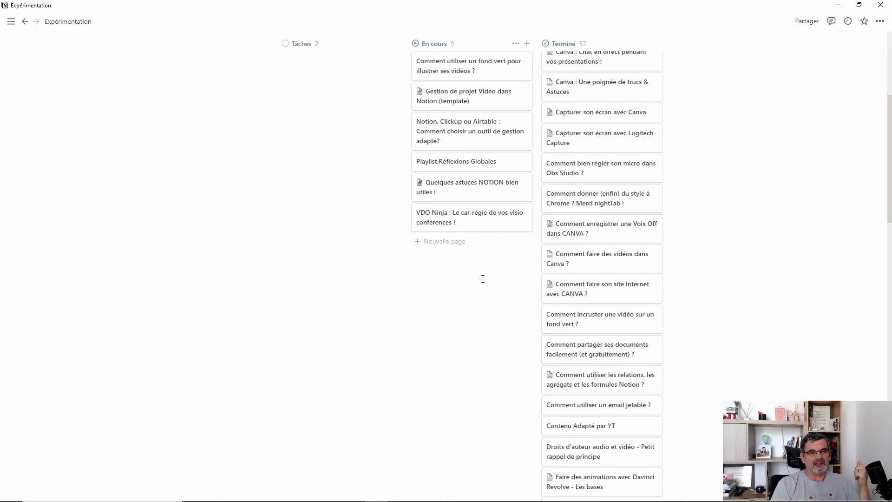
scroll(464, 209, "up", 4)
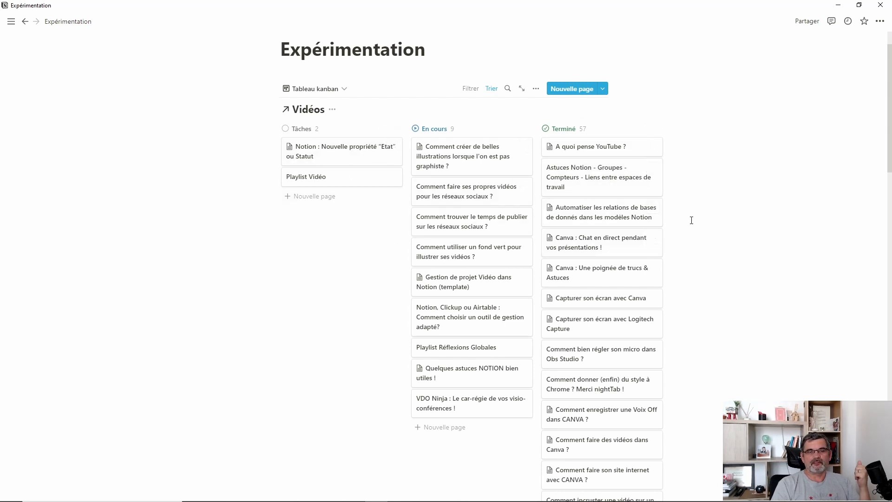
scroll(702, 211, "down", 1)
scroll(704, 210, "up", 2)
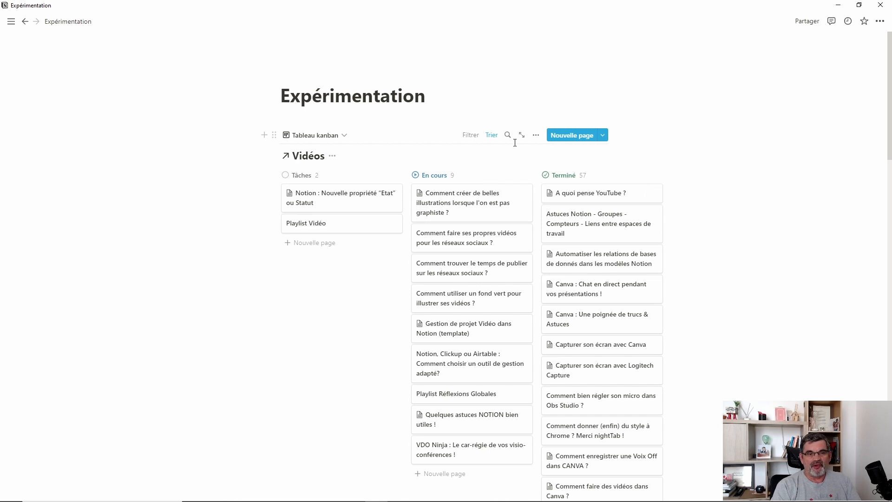
left_click(471, 135)
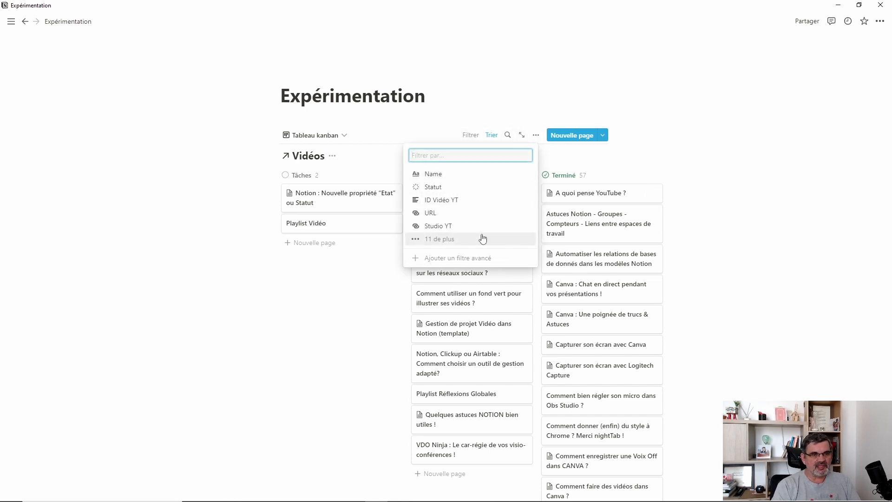
left_click(446, 186)
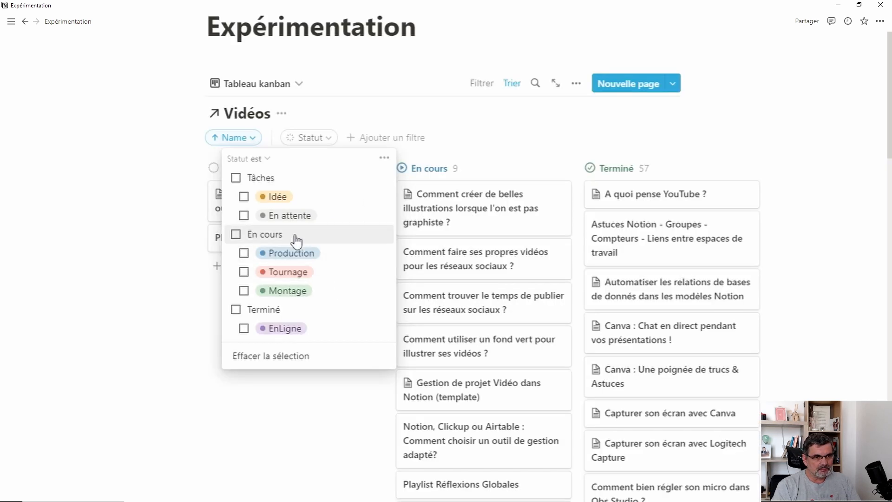
left_click(236, 234)
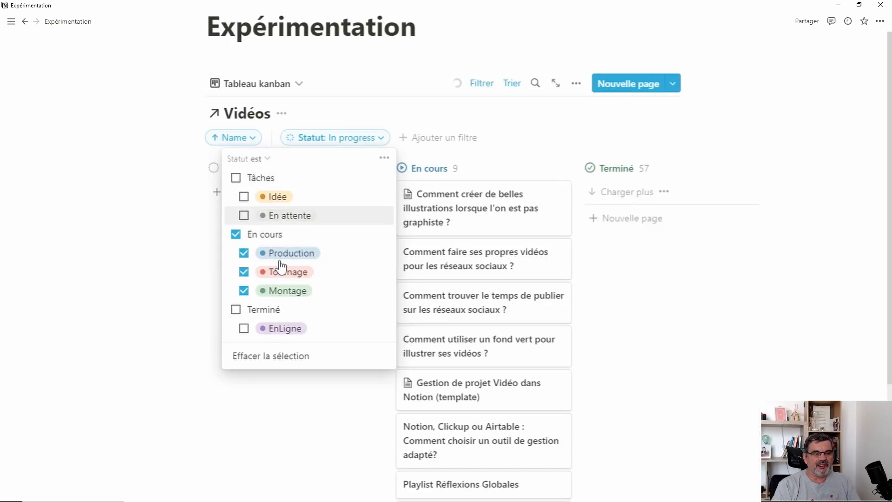
Try deselecting the Production, Tournage and Montage options individually in the Statut filter, and reselect the En cours group
left_click(243, 253)
left_click(244, 272)
left_click(244, 291)
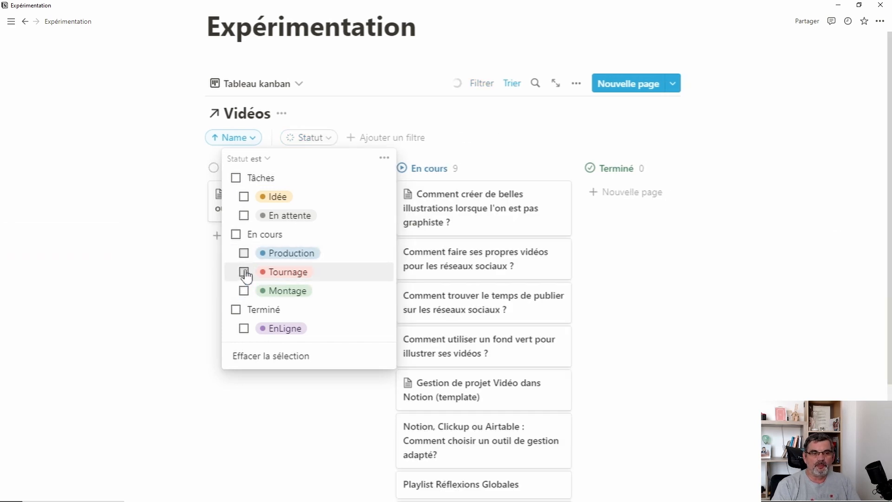
left_click(243, 272)
left_click(243, 252)
left_click(236, 235)
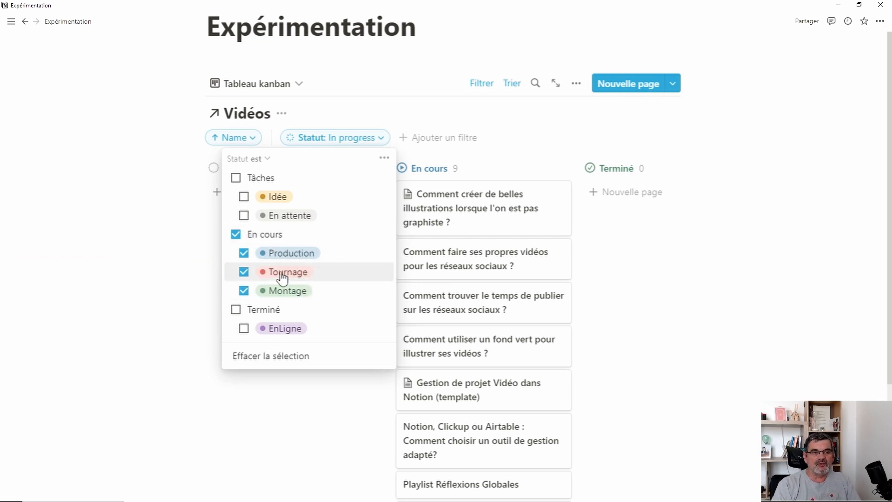
Set the Kanban board's État par grouping to Option and hide its empty groups
left_click(776, 224)
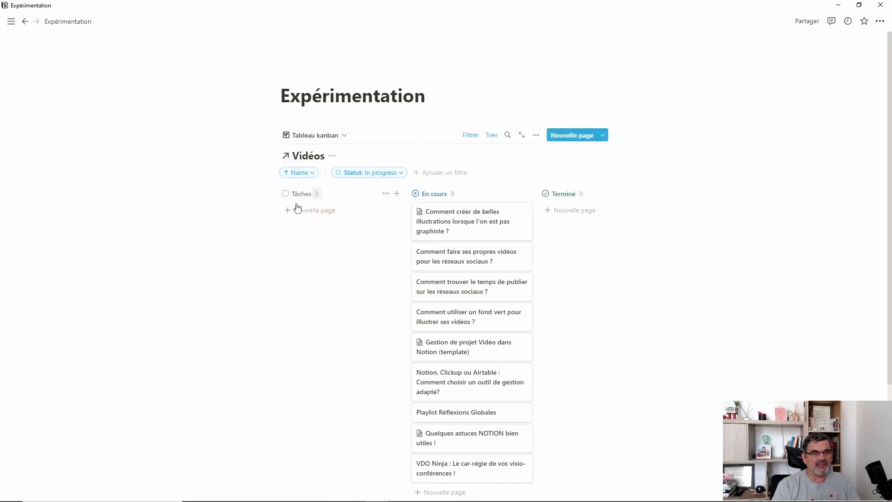
left_click(536, 135)
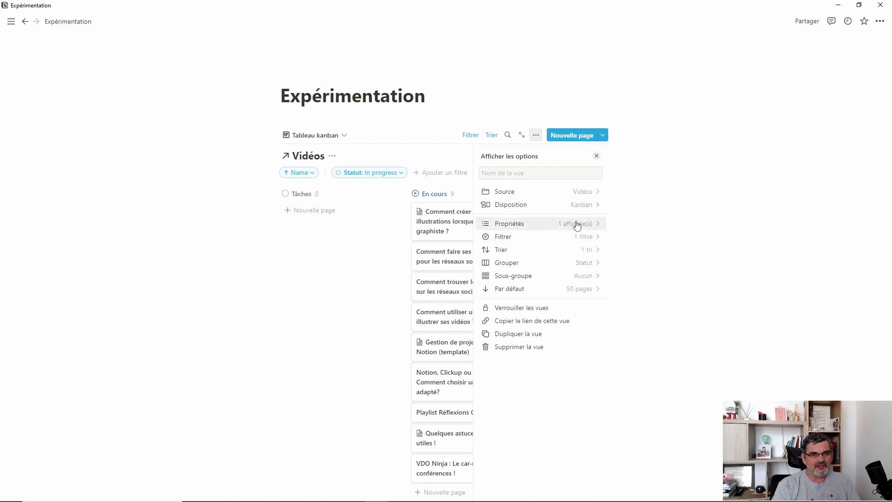
left_click(583, 265)
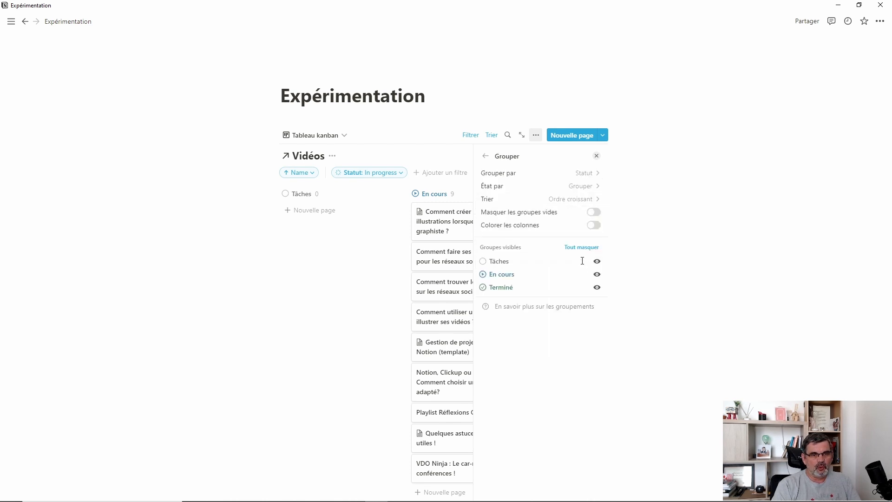
left_click(586, 186)
left_click(522, 216)
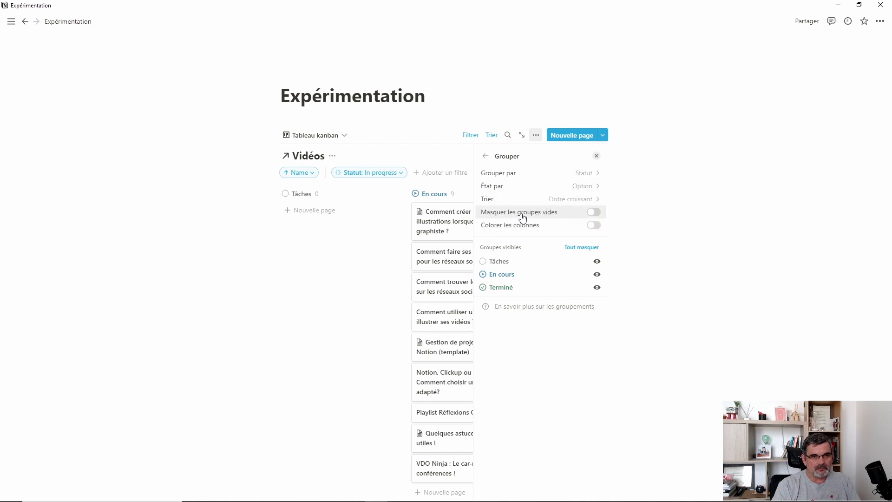
left_click(595, 212)
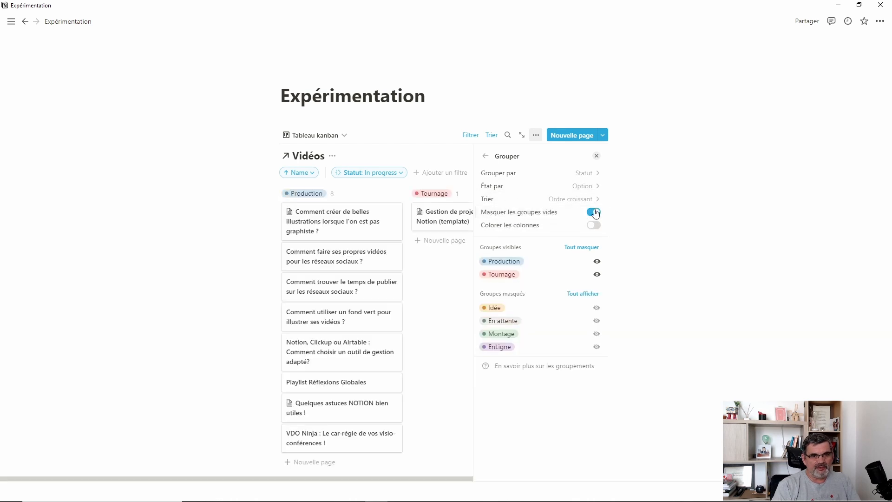
left_click(705, 266)
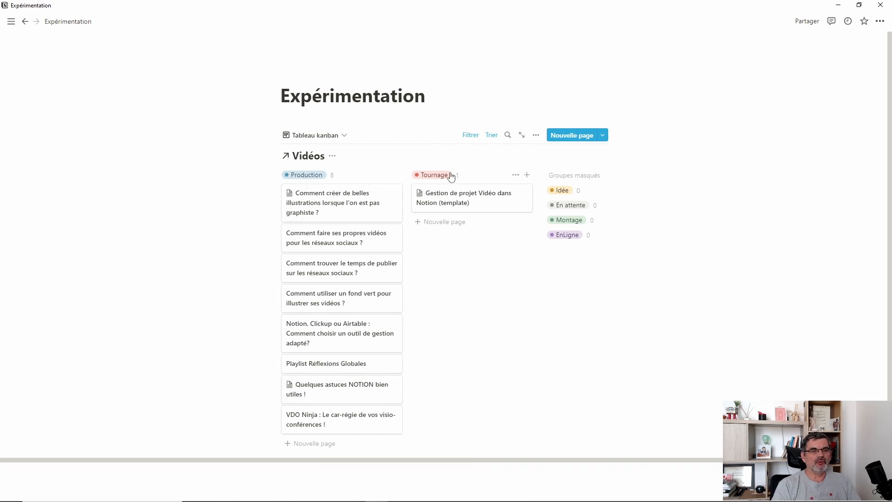
Move the card "Comment trouver le temps de publier sur les réseaux sociaux ?" to Tournage and "Gestion de projet Vidéo dans Notion (template)" to Production
scroll(462, 294, "down", 2)
scroll(462, 293, "up", 2)
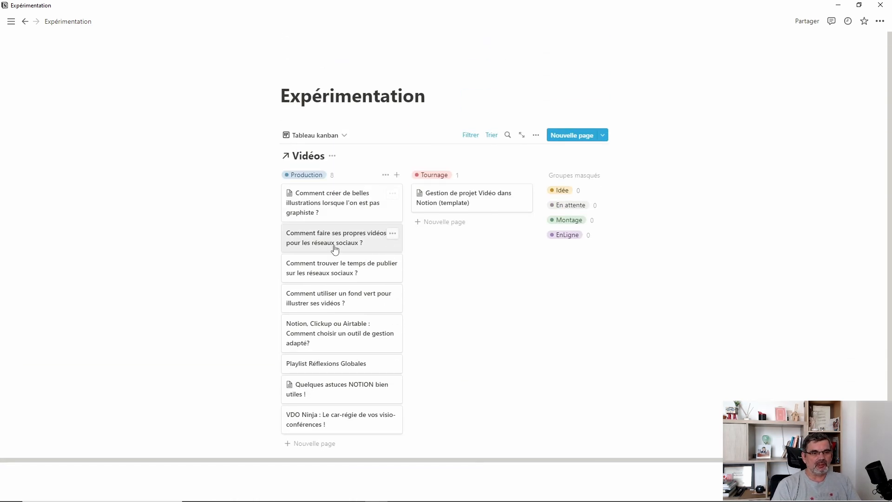
left_click_drag(320, 274, 369, 295)
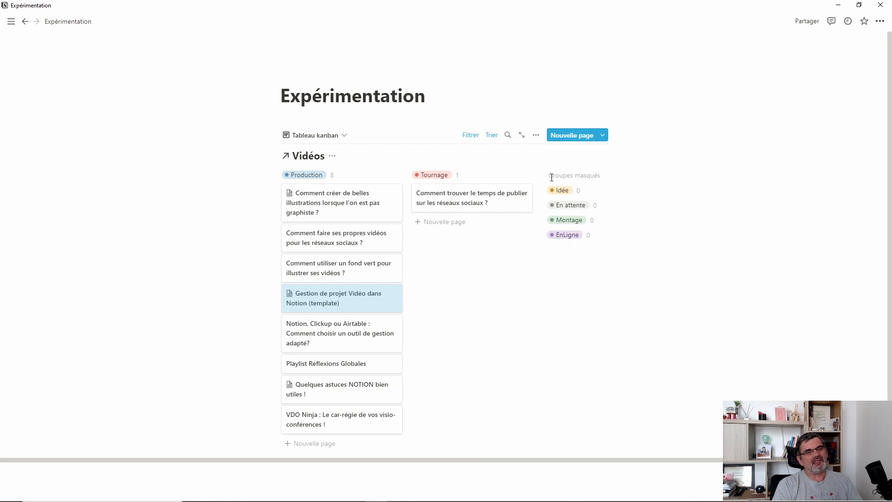
left_click_drag(551, 176, 617, 252)
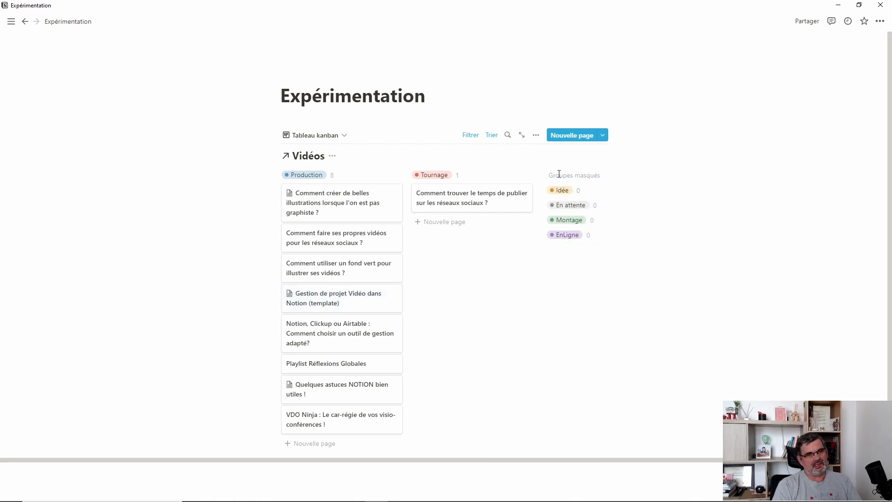